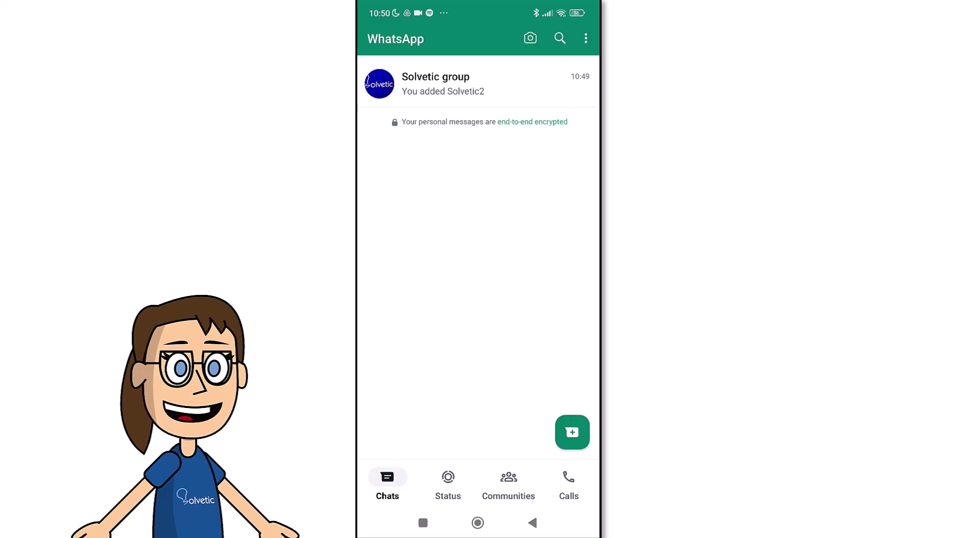
Step: Open the Solvetic group chat and its Group info page
click(477, 84)
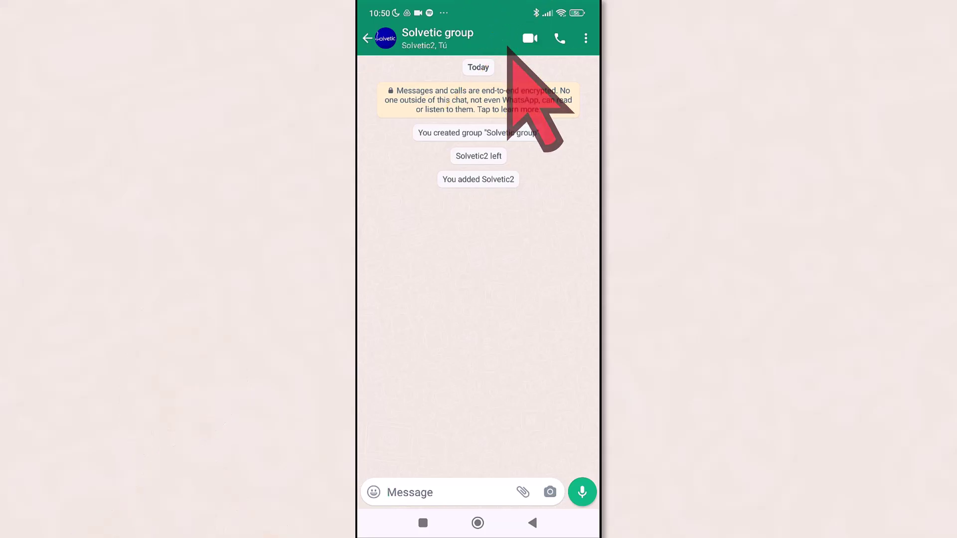
click(438, 37)
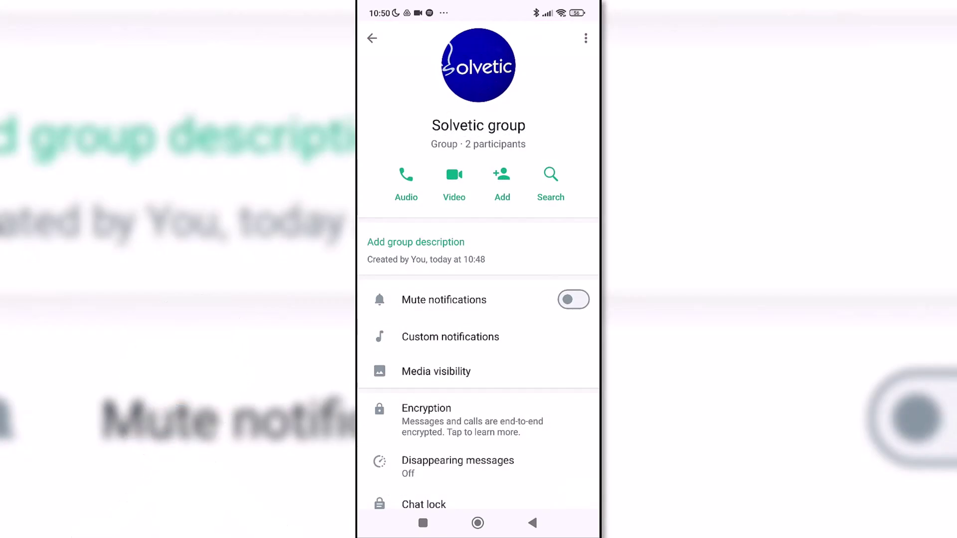
scroll(479, 299, down, 5)
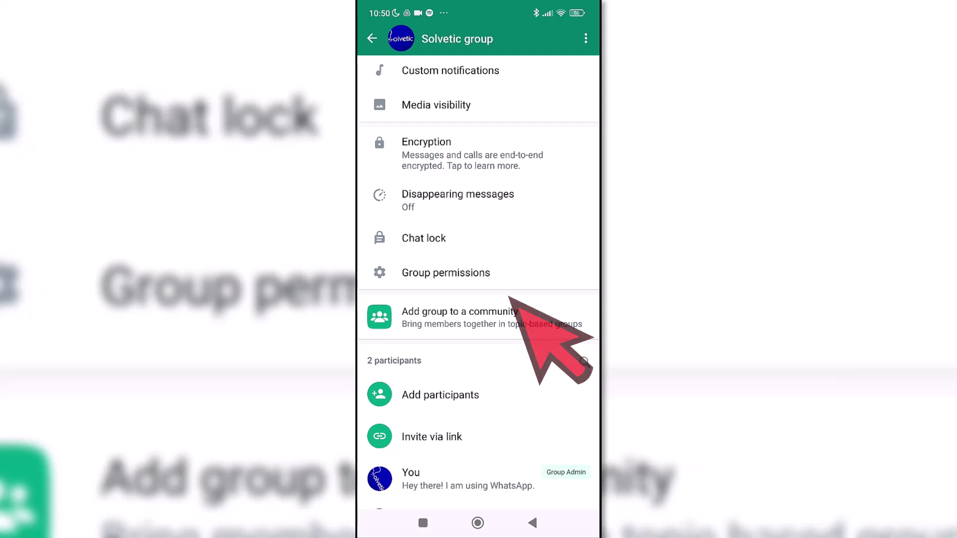
Step: Open Group permissions from the Solvetic group info page
click(446, 273)
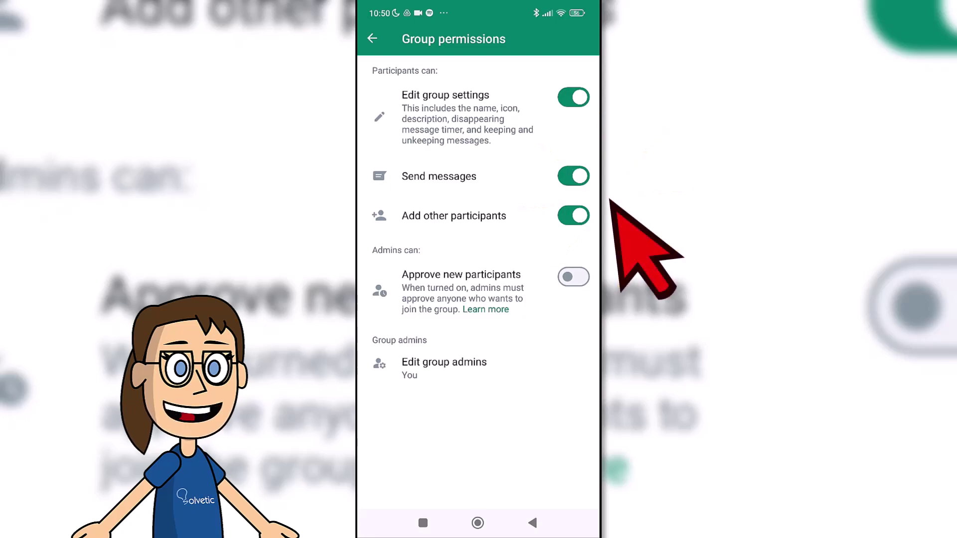
Step: Turn off Send messages for participants and open Edit group admins
click(574, 175)
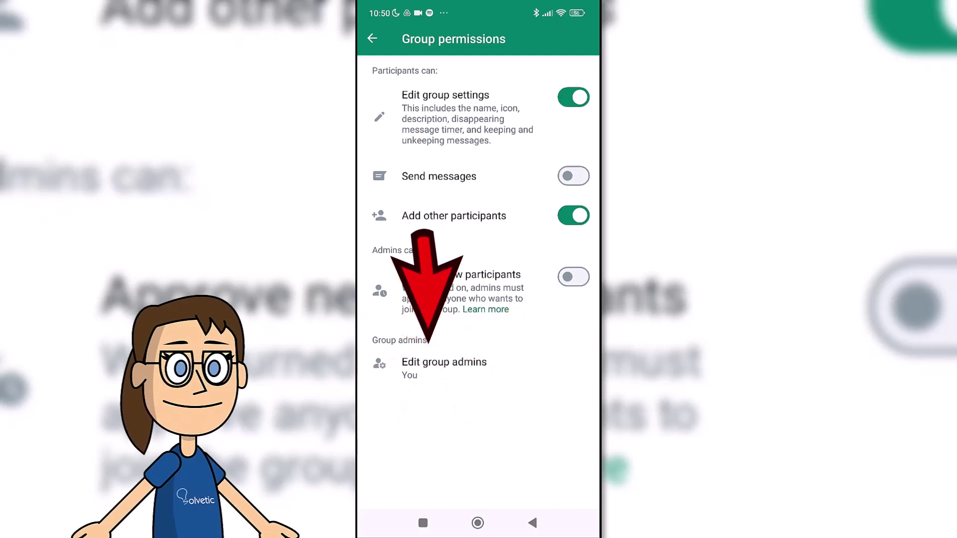
click(445, 368)
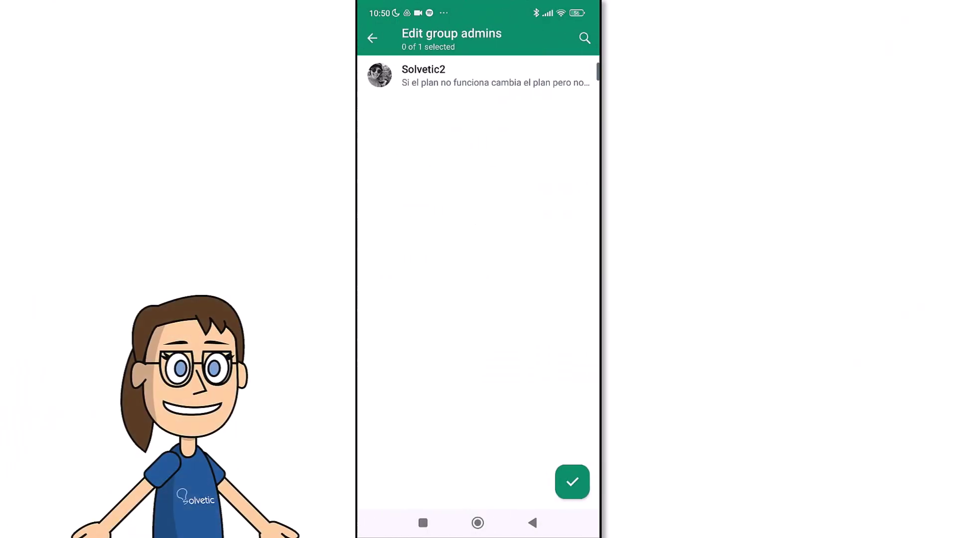
Step: Select Solvetic2 in Edit group admins and confirm with the checkmark
click(479, 76)
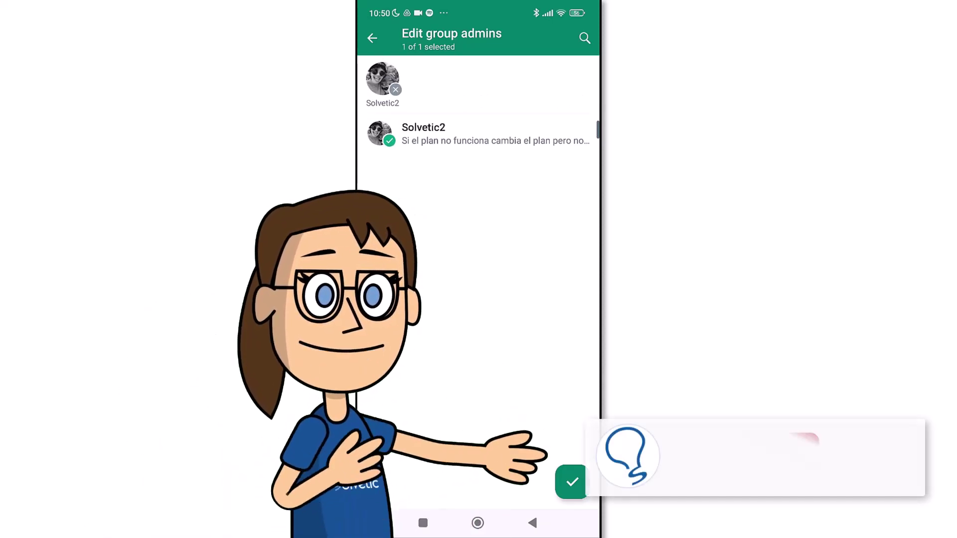
click(572, 482)
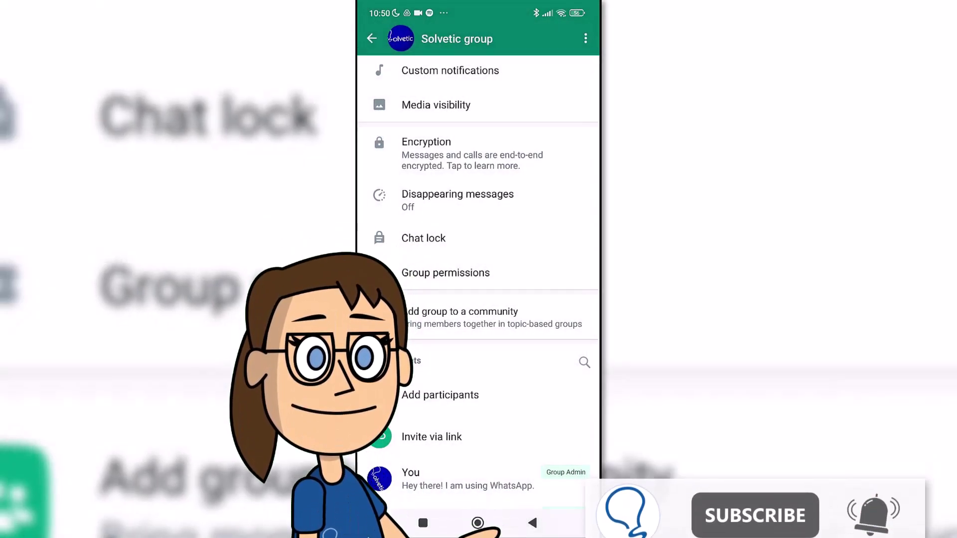
click(533, 524)
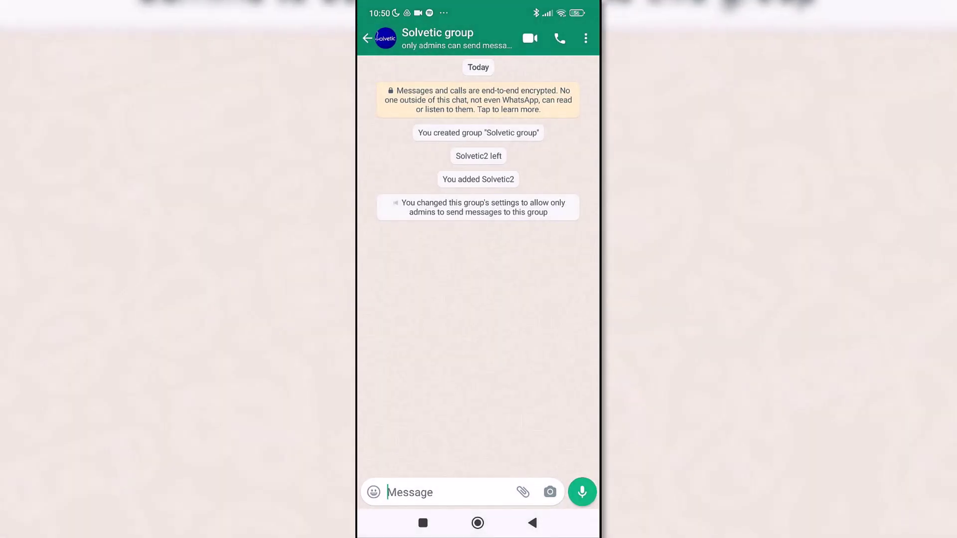